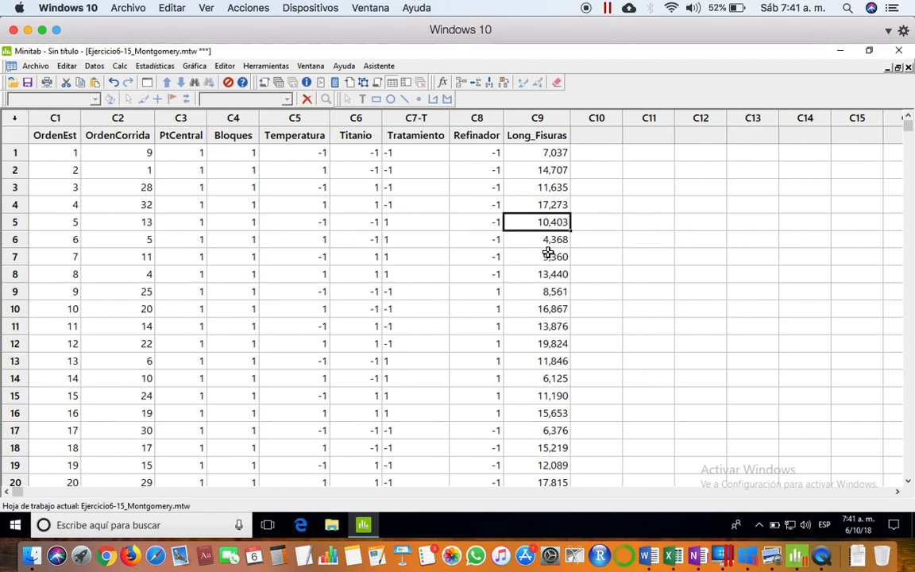
Step: Examine the response values in the Long_Fisuras column, from the first run to the last and back to the heading
{"action": "left_click", "coordinate": [539, 147]}
{"action": "left_click", "coordinate": [538, 143]}
{"action": "key", "text": "Down"}
{"action": "key", "text": "Down"}
{"action": "key", "text": "Down"}
{"action": "key", "text": "Down"}
{"action": "key", "text": "Down"}
{"action": "key", "text": "Down"}
{"action": "key", "text": "Down"}
{"action": "key", "text": "Down"}
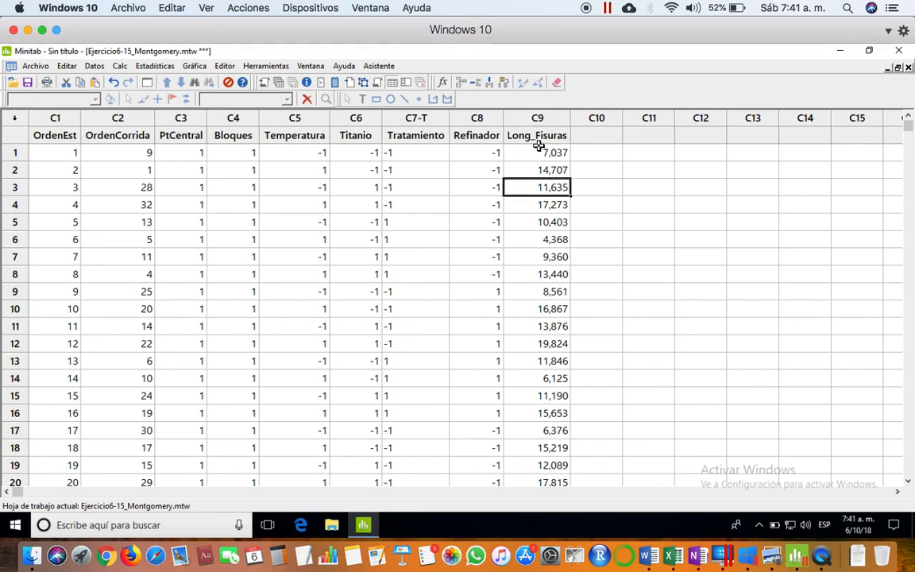
{"action": "key", "text": "Down"}
{"action": "key", "text": "Down"}
{"action": "key", "text": "Down"}
{"action": "key", "text": "Down"}
{"action": "key", "text": "Down"}
{"action": "key", "text": "Down"}
{"action": "key", "text": "Down"}
{"action": "key", "text": "Down"}
{"action": "key", "text": "Down"}
{"action": "key", "text": "Down"}
{"action": "key", "text": "Down"}
{"action": "key", "text": "Down"}
{"action": "key", "text": "Down"}
{"action": "key", "text": "Down"}
{"action": "key", "text": "Down"}
{"action": "key", "text": "Down"}
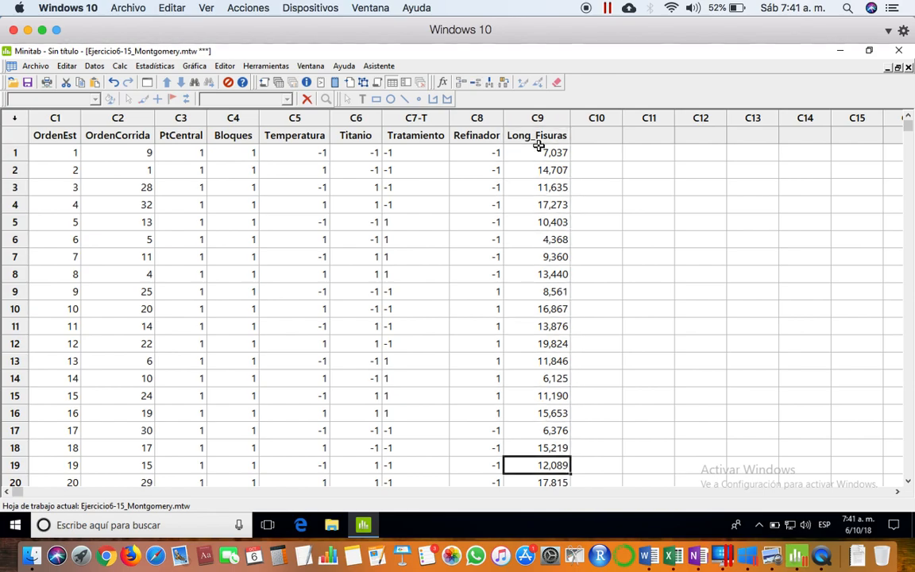
{"action": "key", "text": "Down"}
{"action": "key", "text": "Down"}
{"action": "key", "text": "Down"}
{"action": "key", "text": "Down"}
{"action": "key", "text": "Down"}
{"action": "key", "text": "Down"}
{"action": "key", "text": "Down"}
{"action": "key", "text": "Down"}
{"action": "key", "text": "Down"}
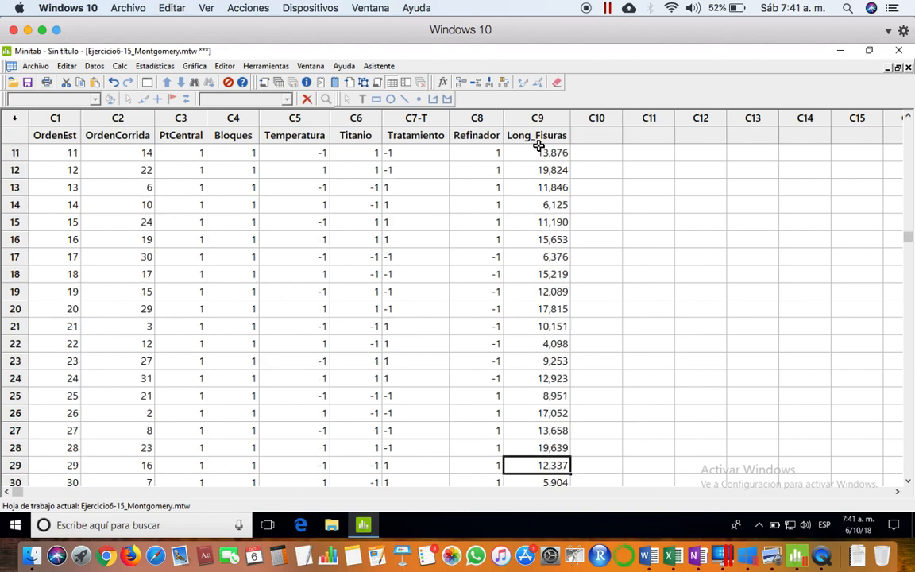
{"action": "key", "text": "Up"}
{"action": "key", "text": "Up"}
{"action": "key", "text": "Up"}
{"action": "key", "text": "Up"}
{"action": "key", "text": "Up"}
{"action": "key", "text": "Up"}
{"action": "key", "text": "Up"}
{"action": "key", "text": "Up"}
{"action": "key", "text": "Up"}
{"action": "key", "text": "Up"}
{"action": "key", "text": "Up"}
{"action": "key", "text": "Up"}
{"action": "key", "text": "Up"}
{"action": "key", "text": "Up"}
{"action": "key", "text": "Up"}
{"action": "key", "text": "Up"}
{"action": "key", "text": "Up"}
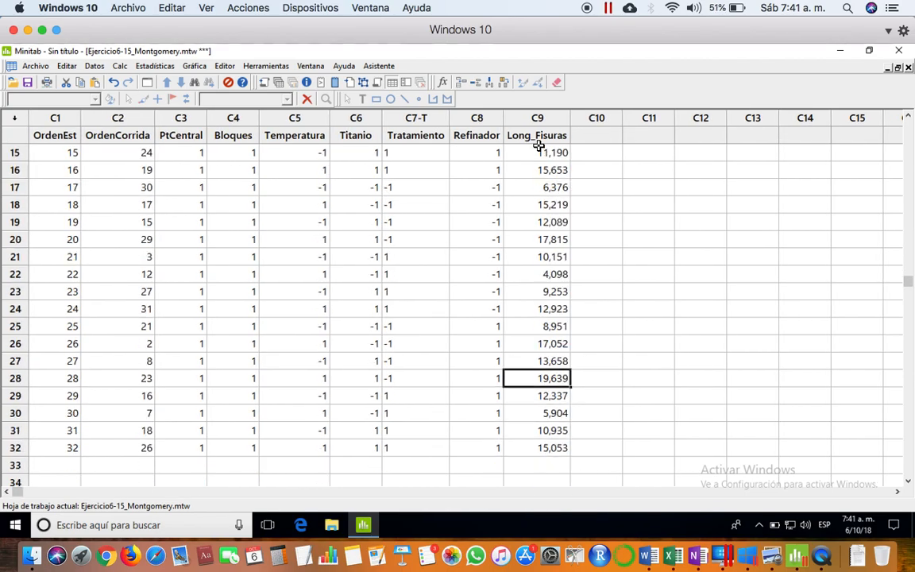
{"action": "key", "text": "Up"}
{"action": "key", "text": "Up"}
{"action": "key", "text": "Up"}
{"action": "key", "text": "Up"}
{"action": "key", "text": "Up"}
{"action": "key", "text": "Up"}
{"action": "key", "text": "Up"}
{"action": "key", "text": "Up"}
{"action": "key", "text": "Up"}
{"action": "key", "text": "Up"}
{"action": "key", "text": "Up"}
{"action": "key", "text": "Up"}
{"action": "key", "text": "Up"}
{"action": "key", "text": "Up"}
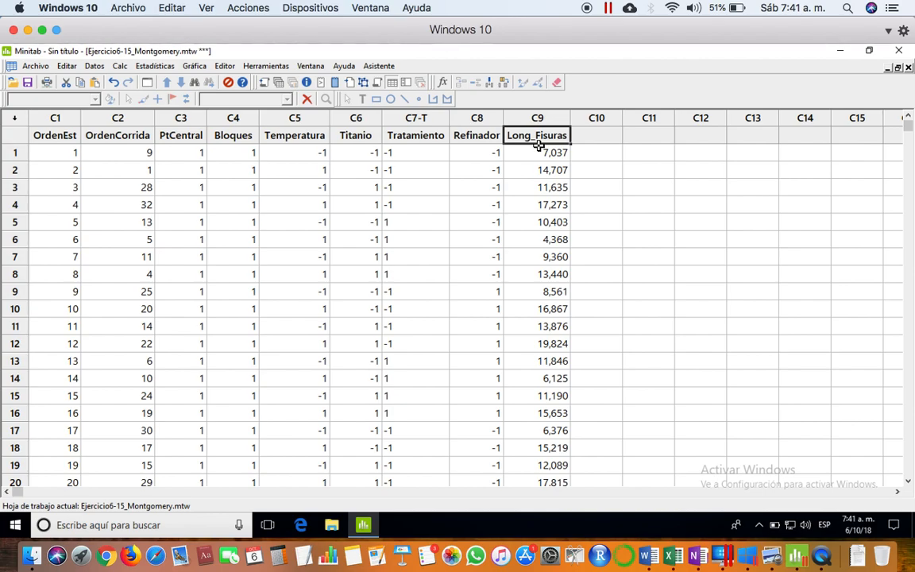
Step: Start a factorial design analysis (Analizar diseño factorial) with Long_Fisuras as the response
{"action": "left_click", "coordinate": [157, 67]}
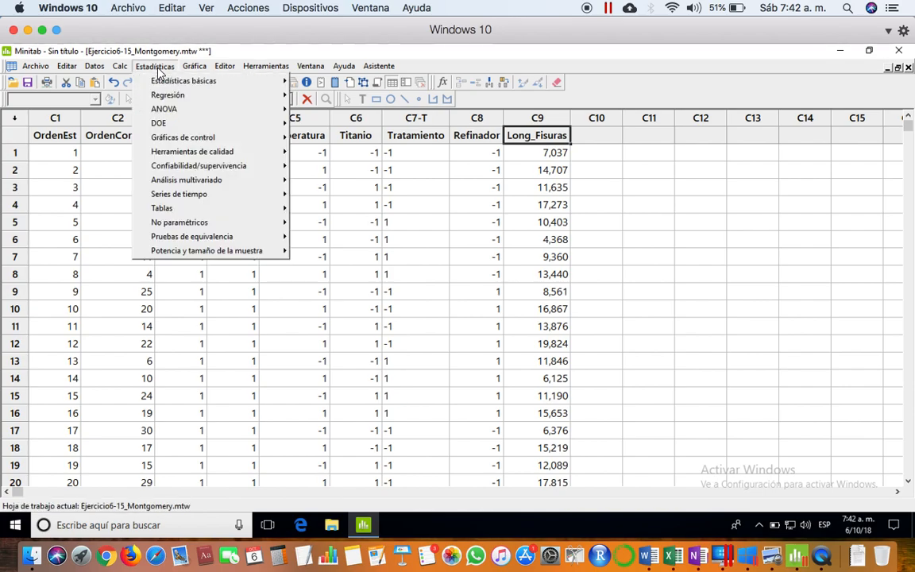
{"action": "mouse_move", "coordinate": [175, 125]}
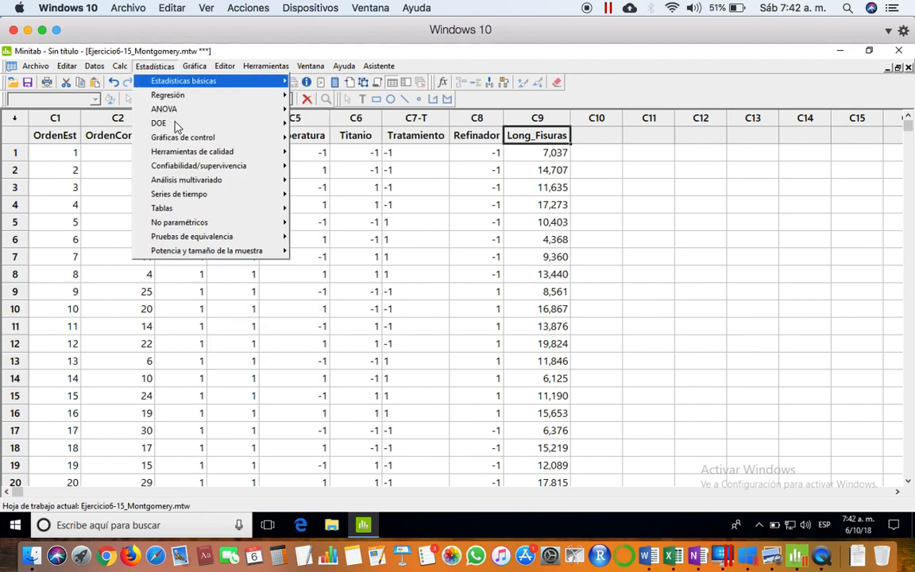
{"action": "mouse_move", "coordinate": [316, 141]}
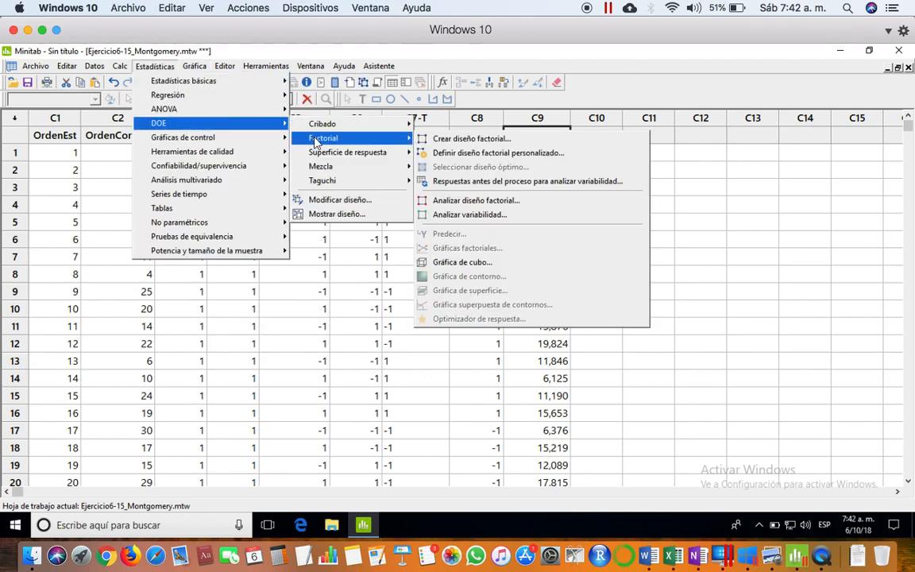
{"action": "left_click", "coordinate": [488, 207]}
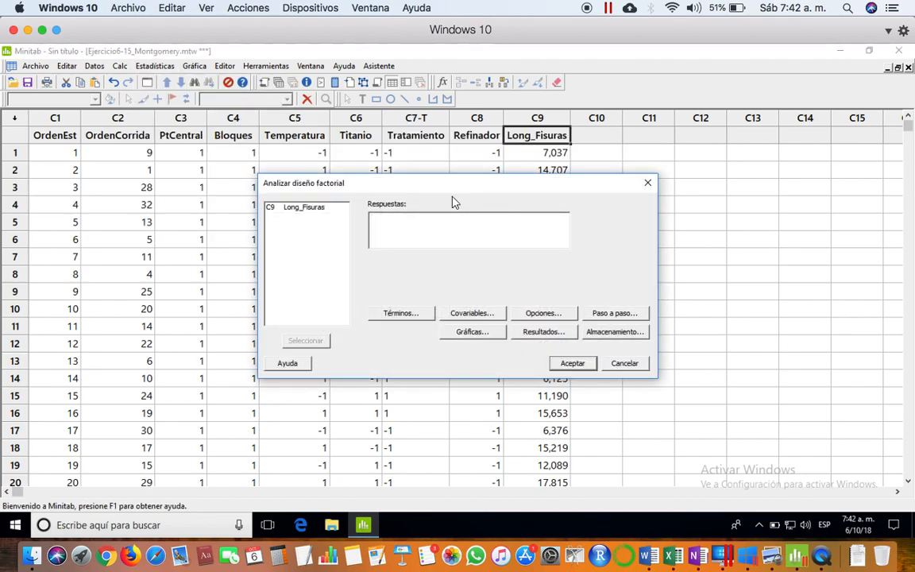
{"action": "left_click_drag", "start_coordinate": [443, 187], "coordinate": [418, 171]}
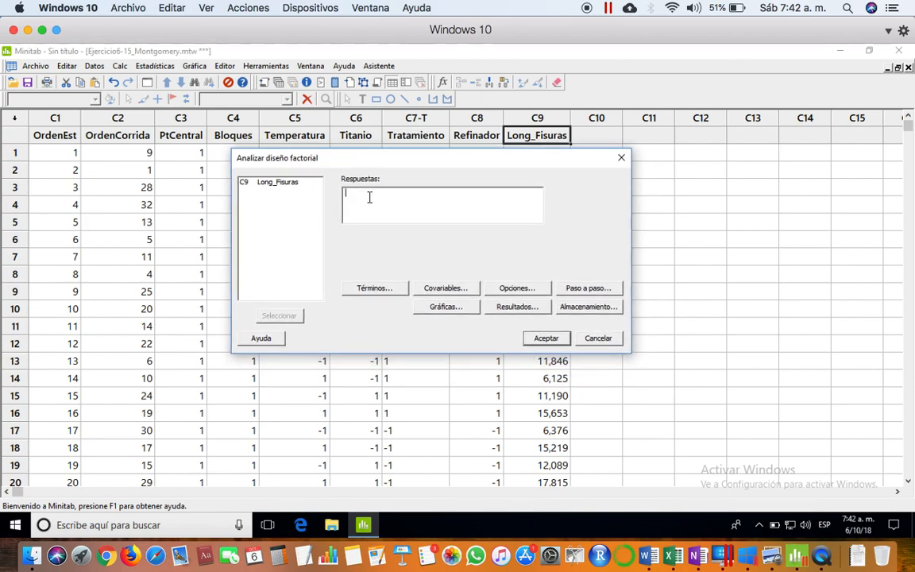
{"action": "left_click", "coordinate": [286, 184]}
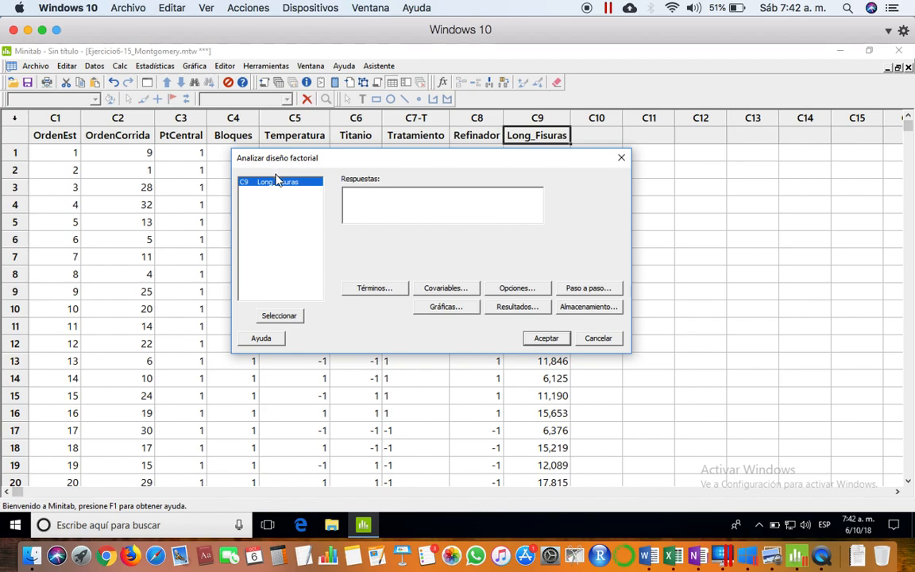
{"action": "left_click", "coordinate": [279, 316]}
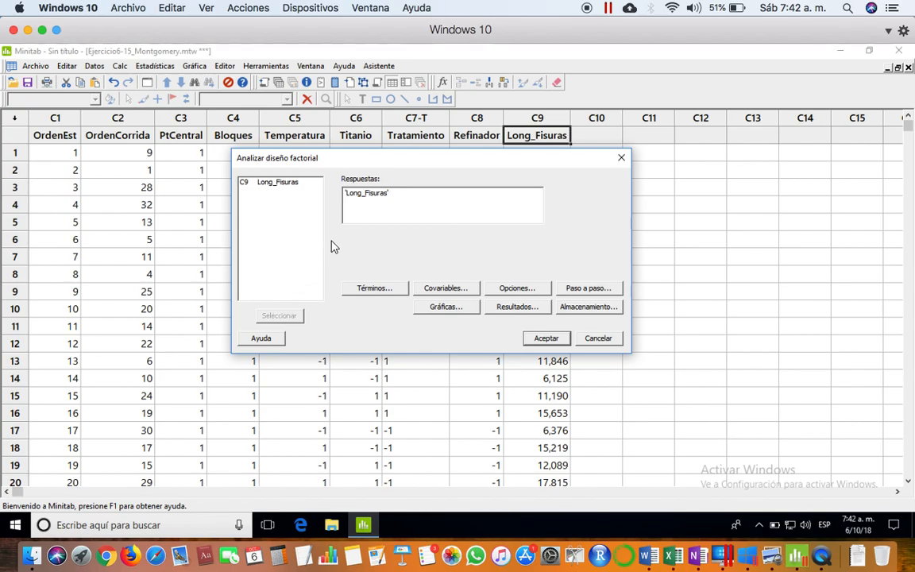
Step: Examine the analysis's selected model terms up to order 4, from the main factors A–D through the ABCD interaction, and accept them
{"action": "left_click", "coordinate": [379, 290]}
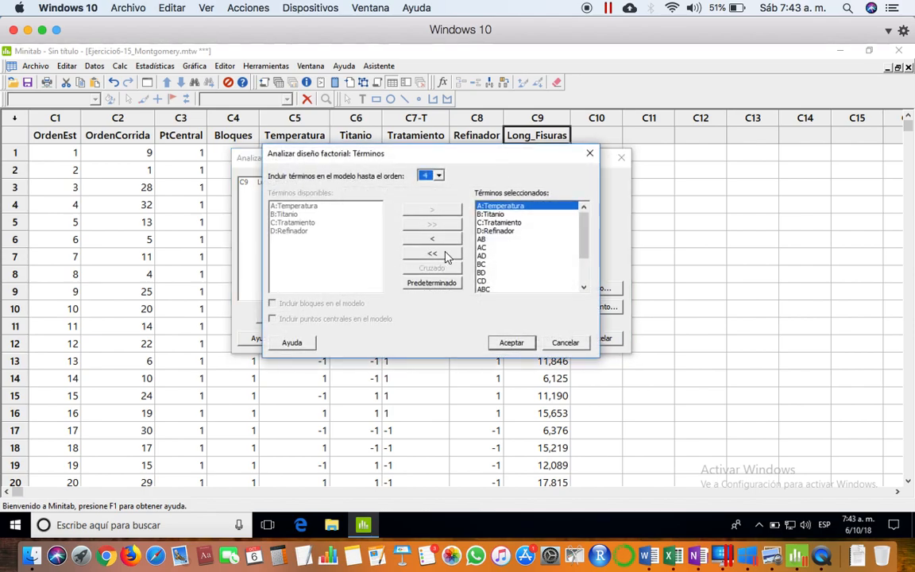
{"action": "left_click", "coordinate": [515, 215]}
{"action": "left_click", "coordinate": [514, 206]}
{"action": "left_click", "coordinate": [513, 232]}
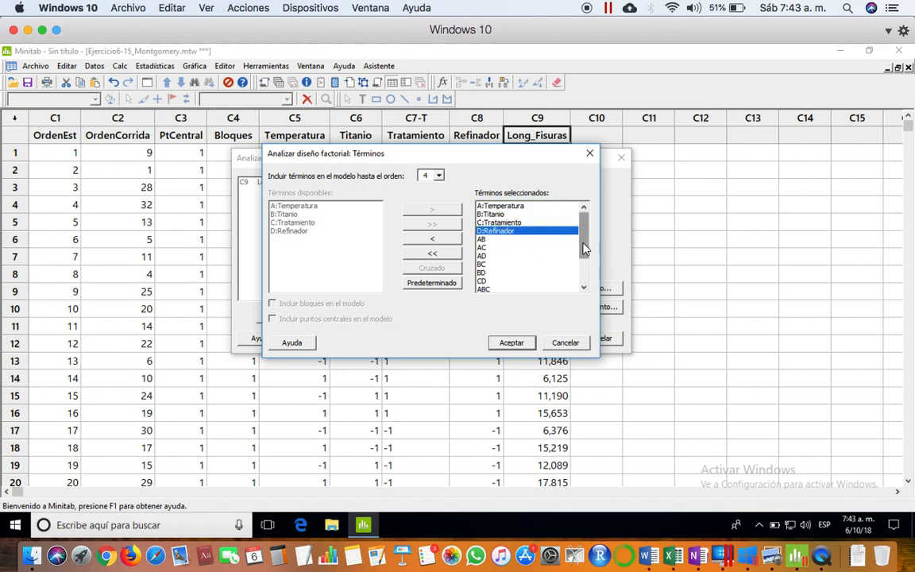
{"action": "left_click_drag", "start_coordinate": [584, 246], "coordinate": [586, 258]}
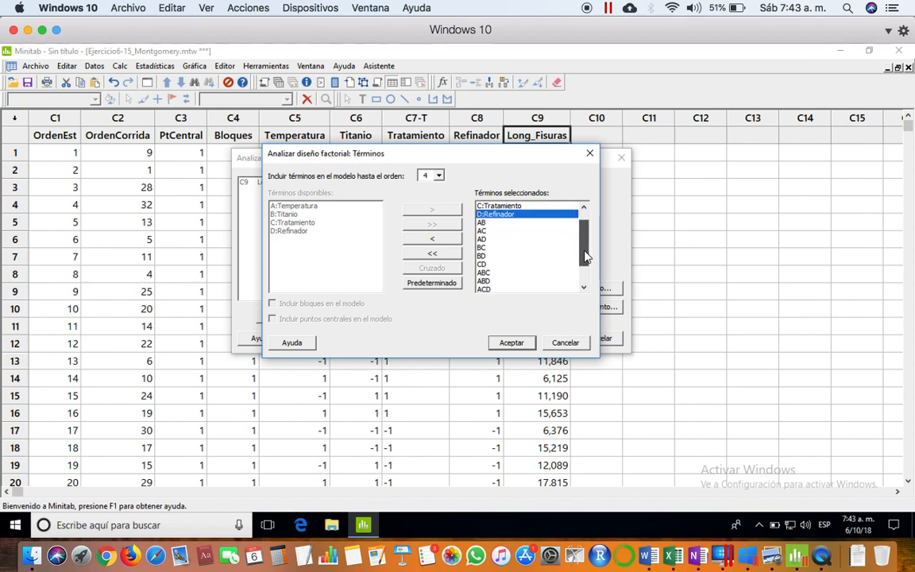
{"action": "left_click", "coordinate": [487, 225]}
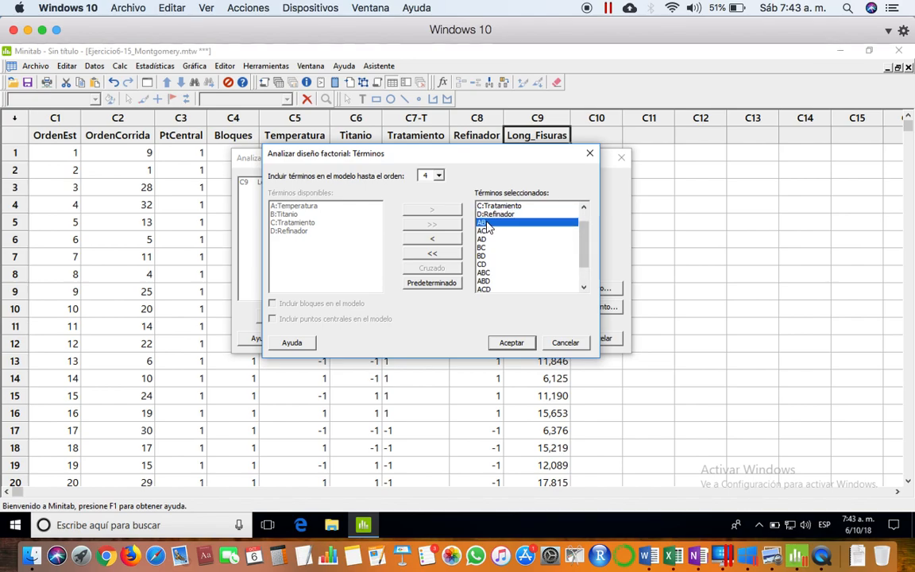
{"action": "key", "text": "Down"}
{"action": "key", "text": "Down"}
{"action": "key", "text": "Down"}
{"action": "key", "text": "Down"}
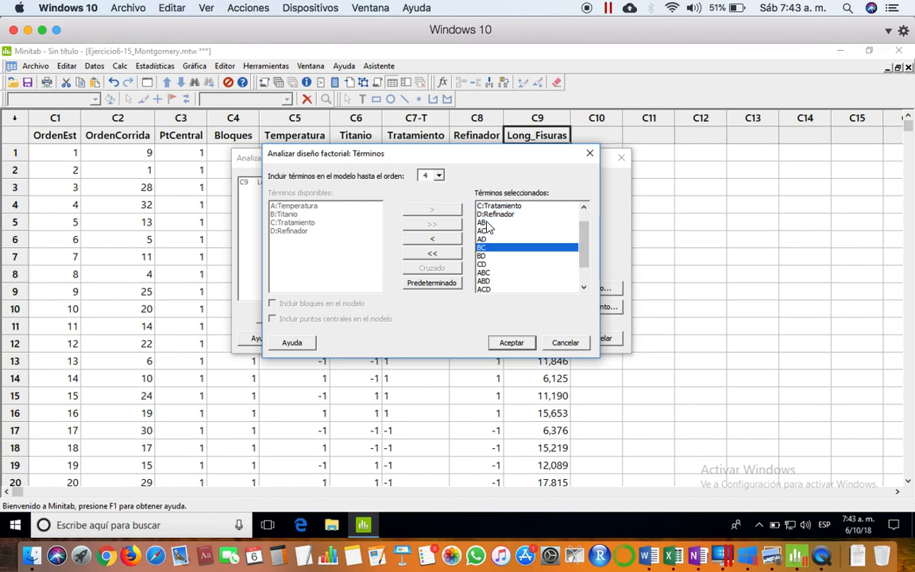
{"action": "key", "text": "Down"}
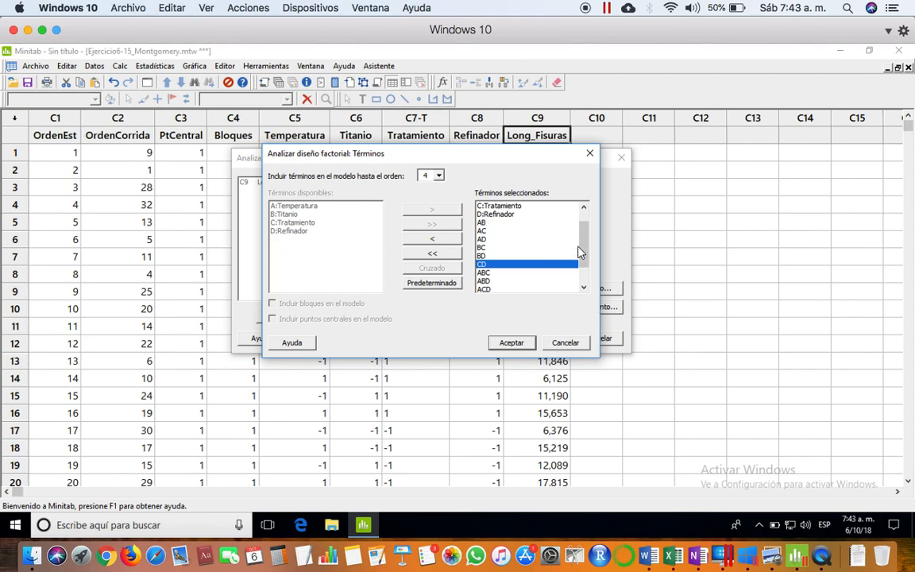
{"action": "left_click", "coordinate": [533, 273]}
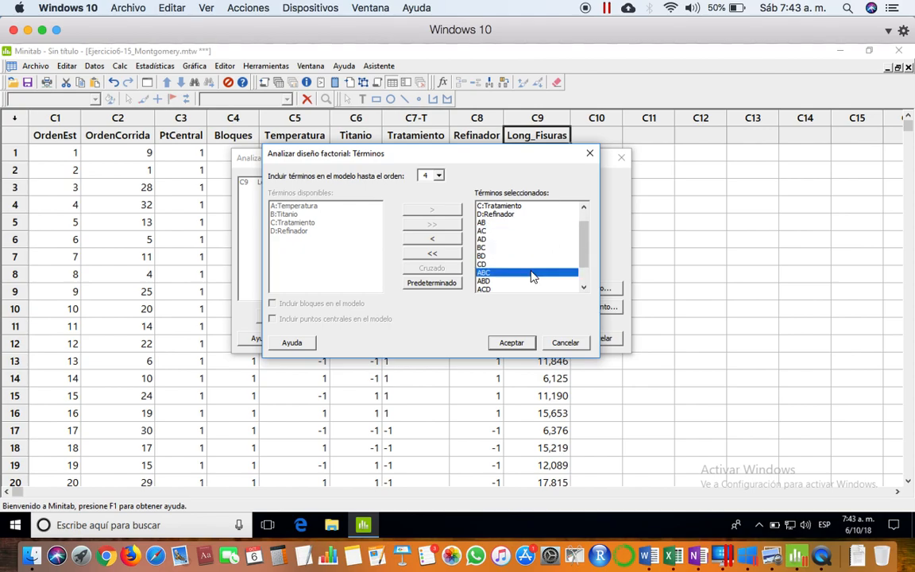
{"action": "key", "text": "Down"}
{"action": "key", "text": "Down"}
{"action": "key", "text": "Down"}
{"action": "key", "text": "Down"}
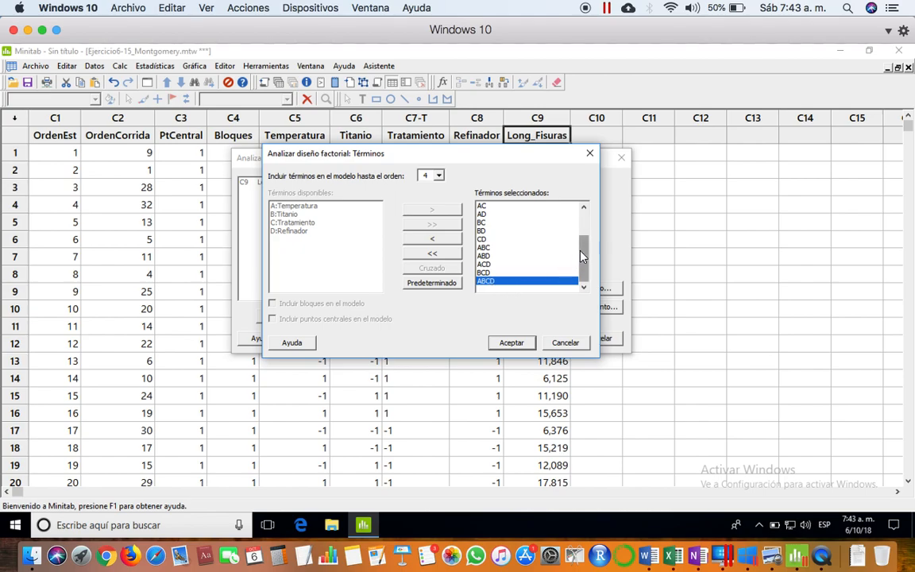
{"action": "left_click_drag", "start_coordinate": [582, 255], "coordinate": [583, 231]}
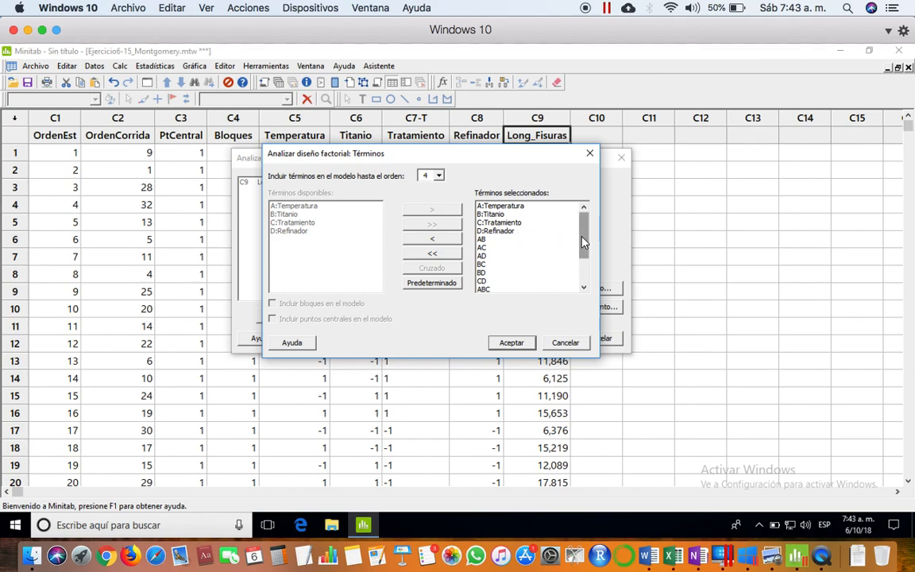
{"action": "left_click_drag", "start_coordinate": [584, 242], "coordinate": [582, 270]}
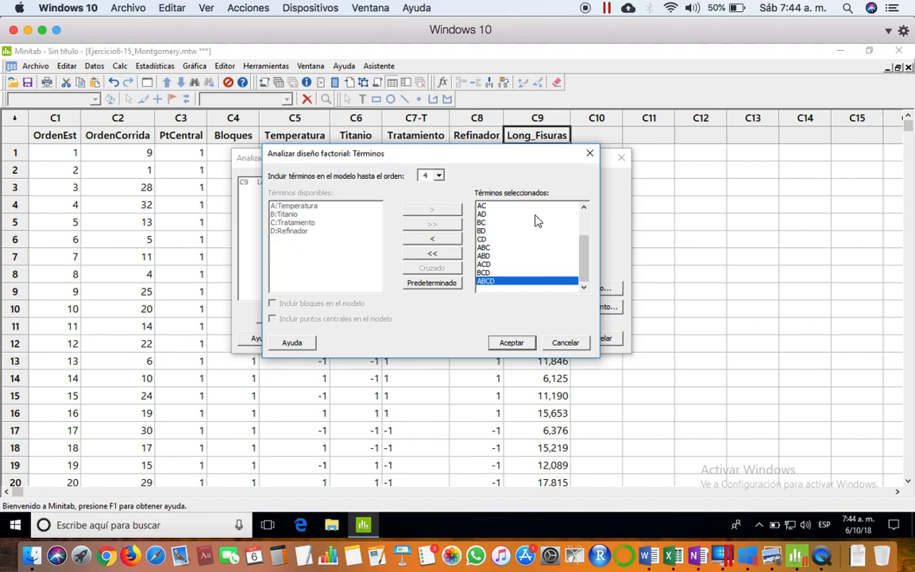
{"action": "left_click_drag", "start_coordinate": [585, 254], "coordinate": [582, 229]}
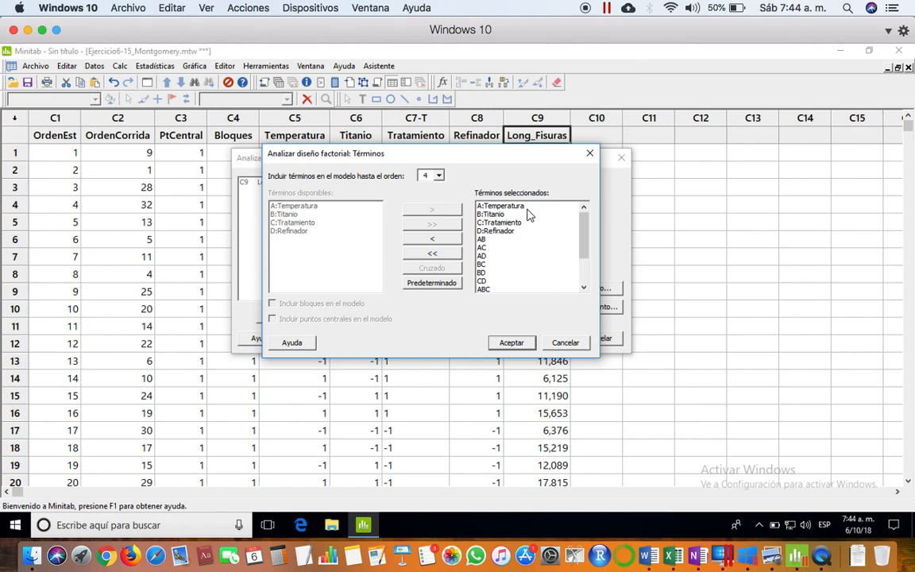
{"action": "left_click", "coordinate": [511, 343]}
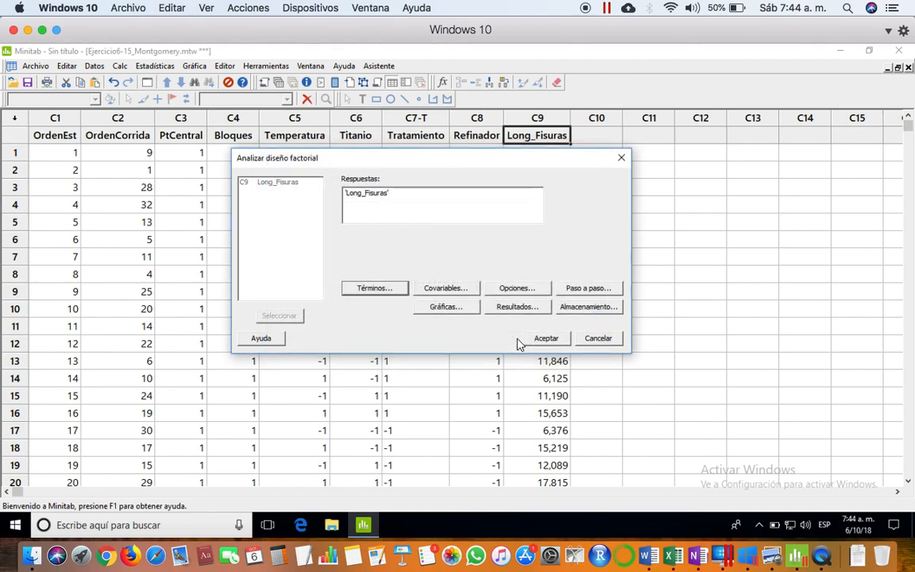
Step: Configure the analysis graphs with a Pareto effects chart and four-in-one (Cuatro en uno) residual plots using standardized residuals
{"action": "left_click", "coordinate": [465, 314]}
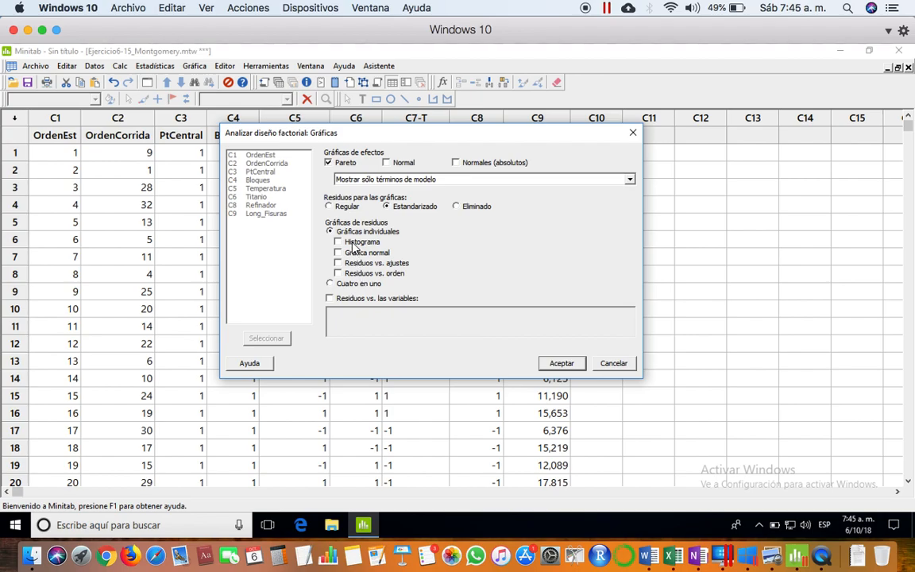
{"action": "left_click", "coordinate": [339, 253]}
{"action": "left_click", "coordinate": [339, 263]}
{"action": "left_click", "coordinate": [338, 273]}
{"action": "left_click", "coordinate": [339, 243]}
{"action": "left_click", "coordinate": [346, 284]}
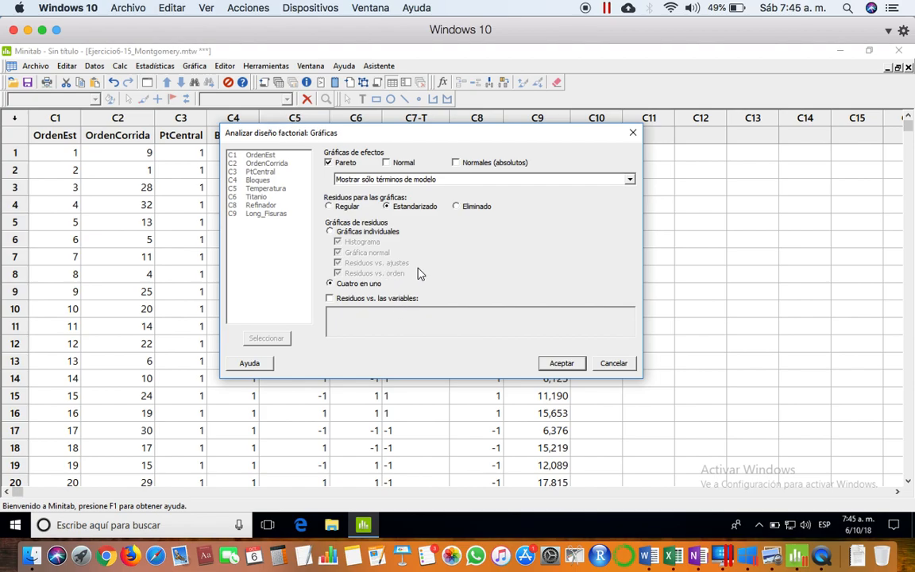
{"action": "left_click", "coordinate": [562, 363]}
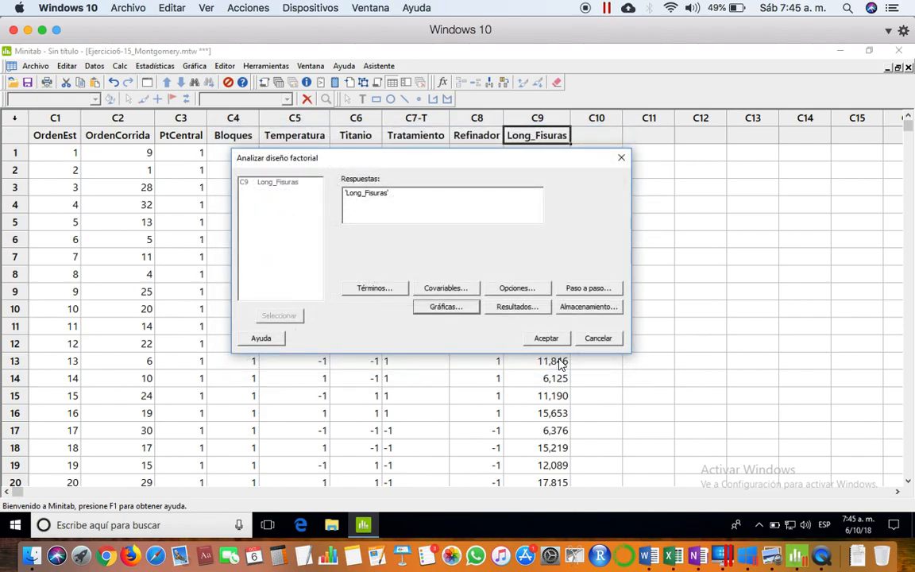
Step: Store the standardized residuals (Residuos estandarizados) and run the factorial analysis
{"action": "left_click", "coordinate": [580, 312]}
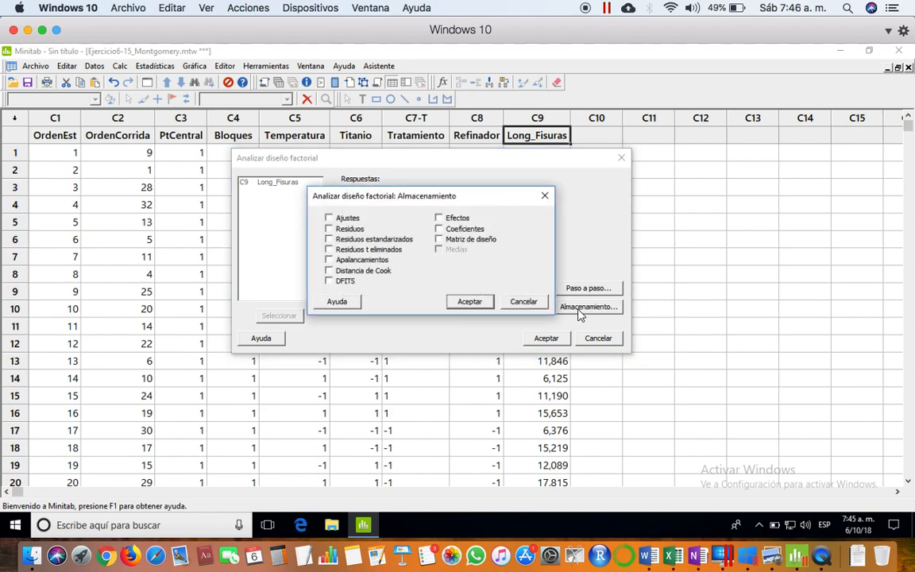
{"action": "left_click", "coordinate": [356, 240]}
{"action": "left_click", "coordinate": [465, 302]}
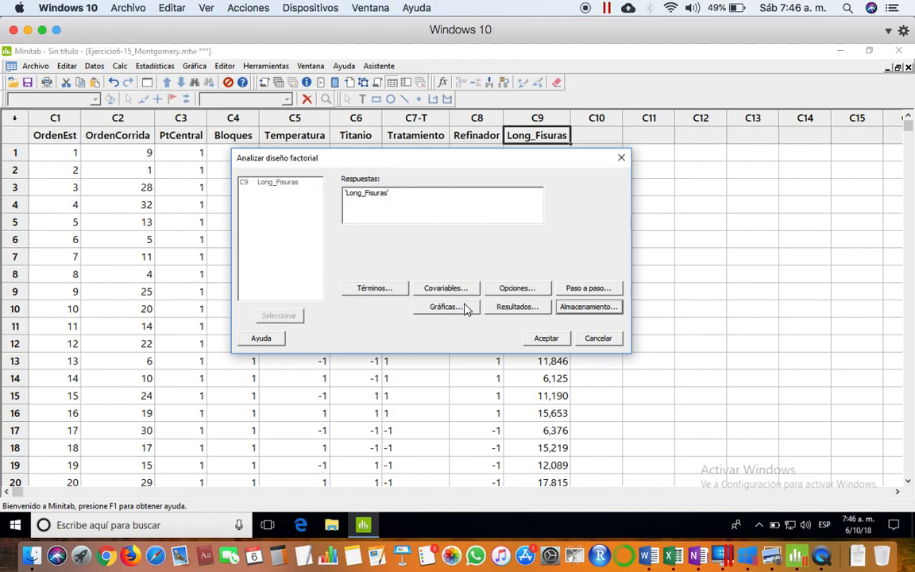
{"action": "left_click", "coordinate": [545, 339]}
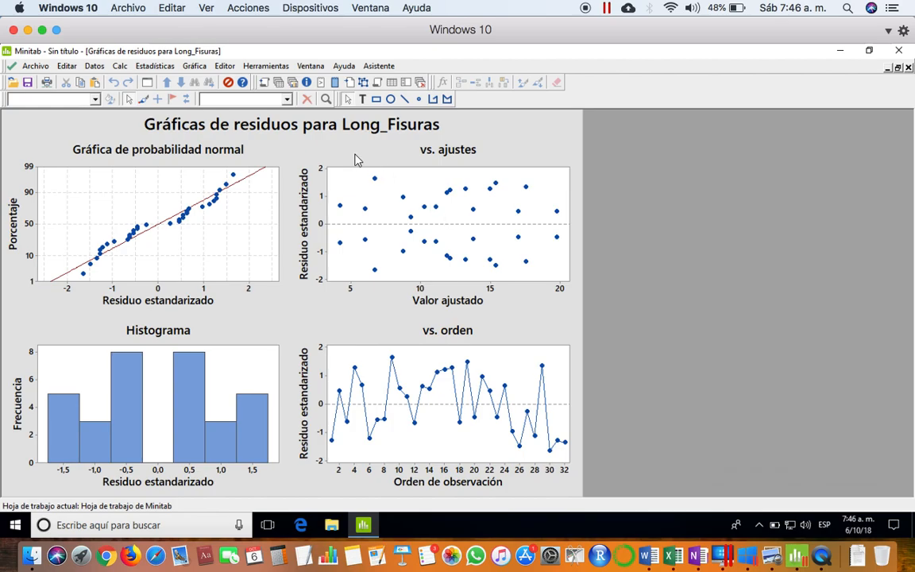
Step: Review the session's full factorial design summary, analysis of variance table and Pareto chart of effects for Long_Fisuras
{"action": "left_click", "coordinate": [264, 82]}
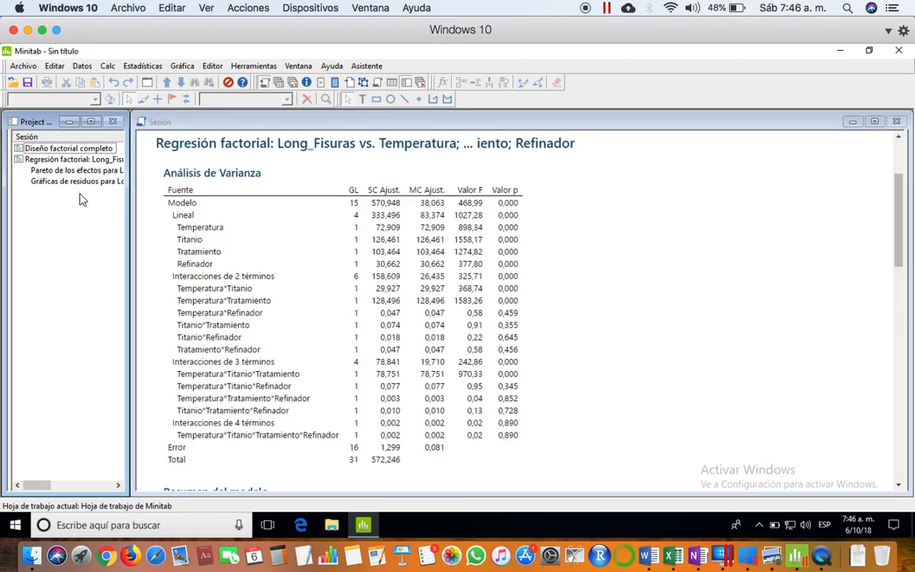
{"action": "left_click", "coordinate": [70, 149]}
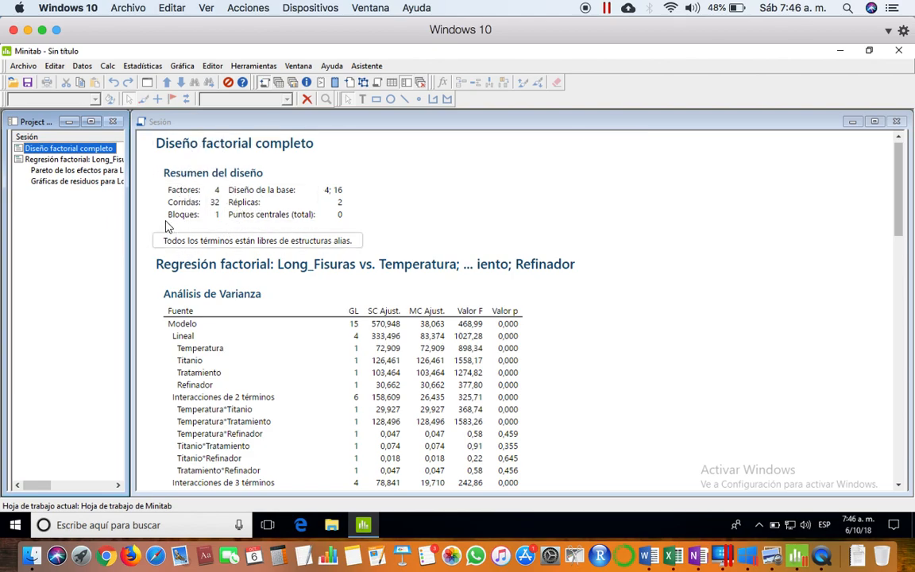
{"action": "left_click", "coordinate": [99, 161]}
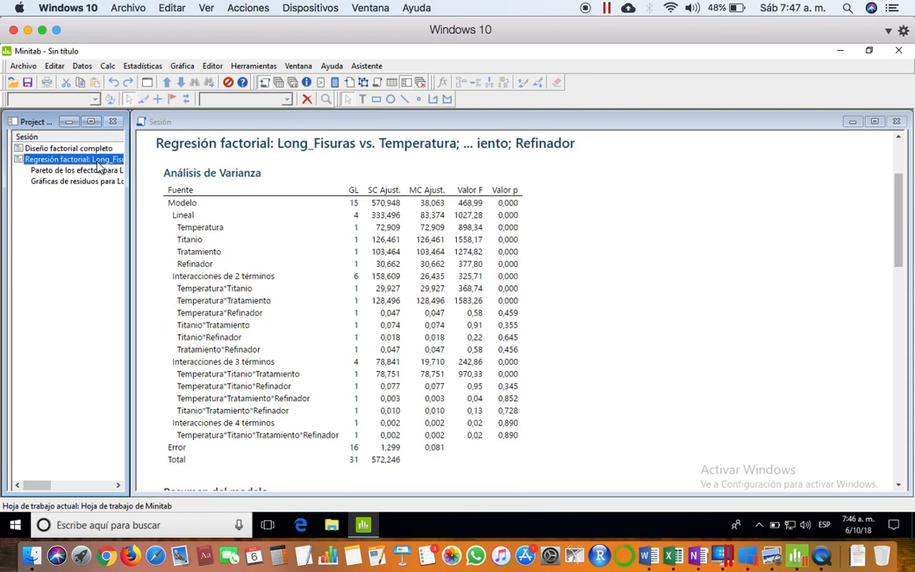
{"action": "left_click", "coordinate": [199, 190]}
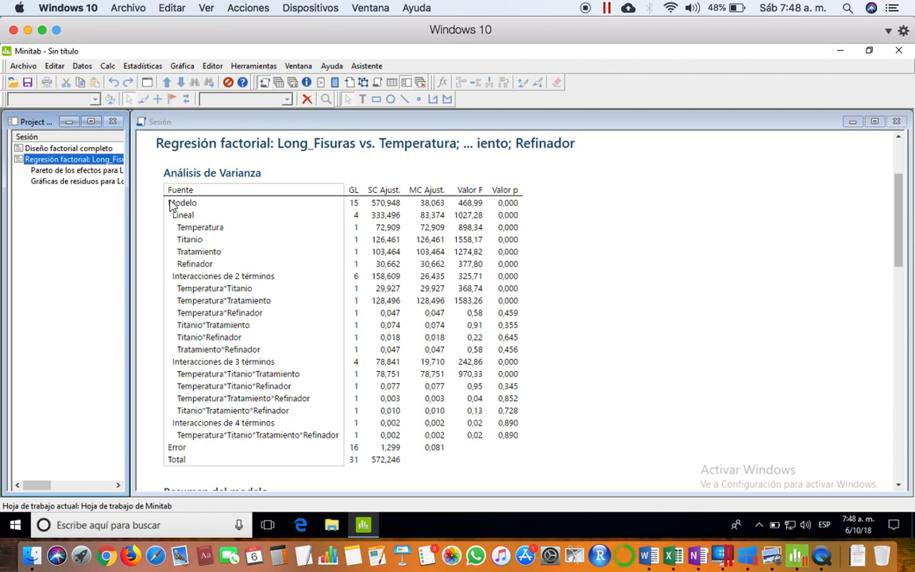
{"action": "left_click", "coordinate": [87, 170]}
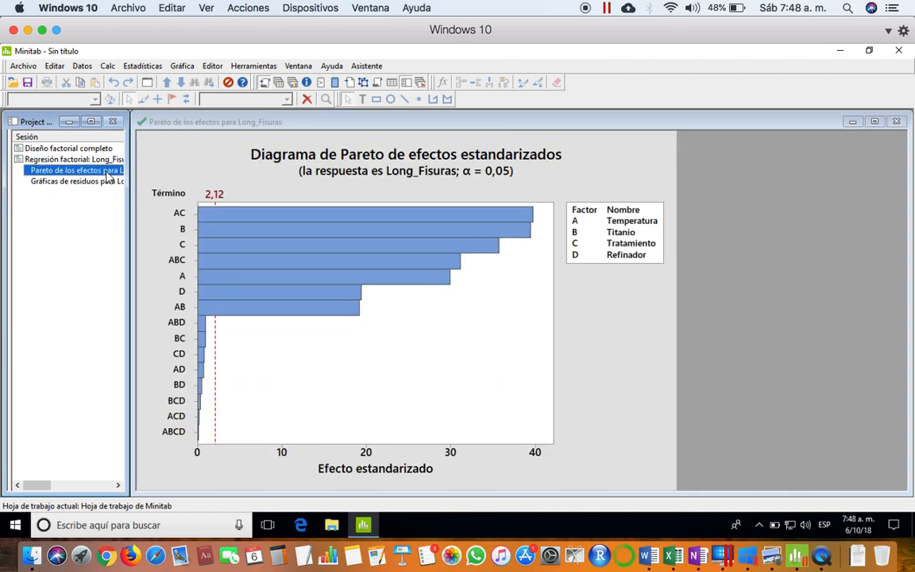